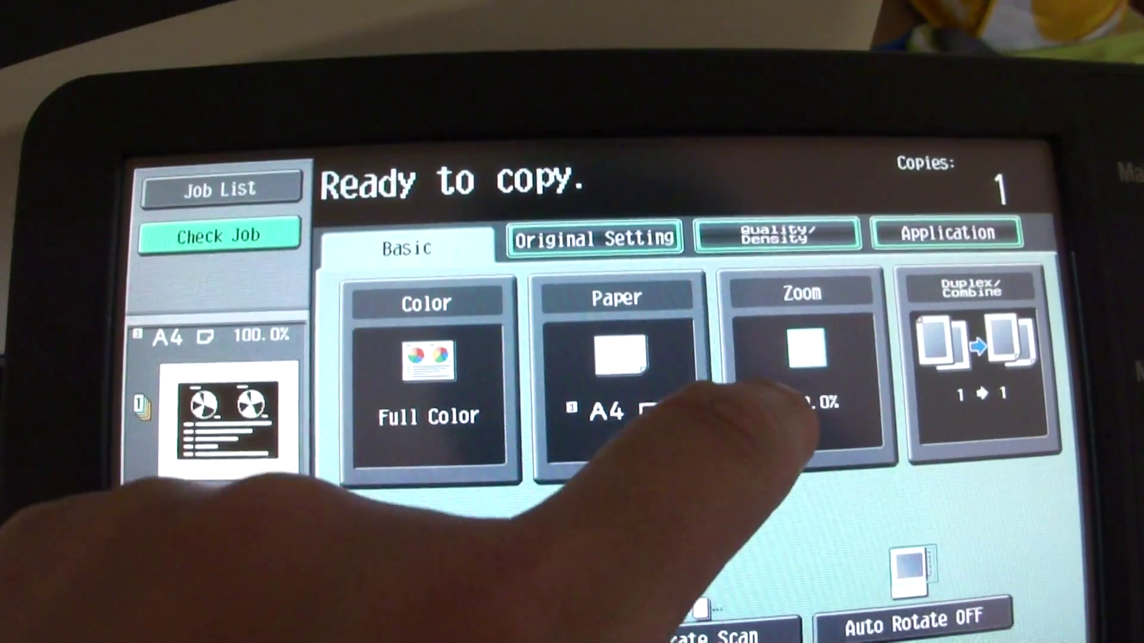
Apply the 400.0% User Preset Zoom to the copy and confirm it
click(795, 411)
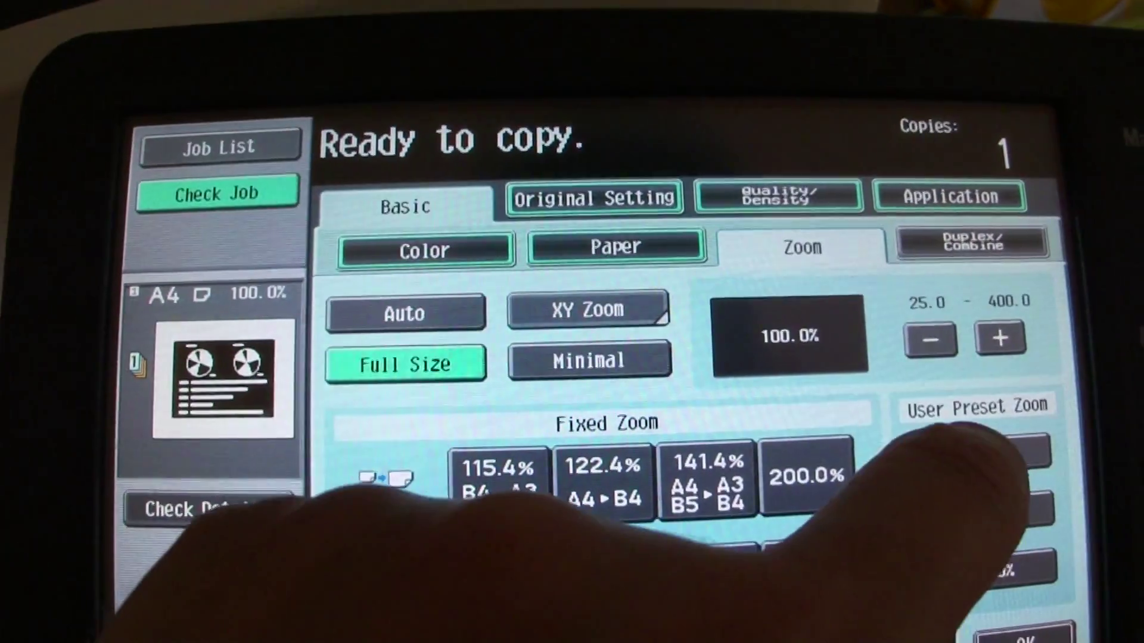
click(968, 446)
click(1012, 632)
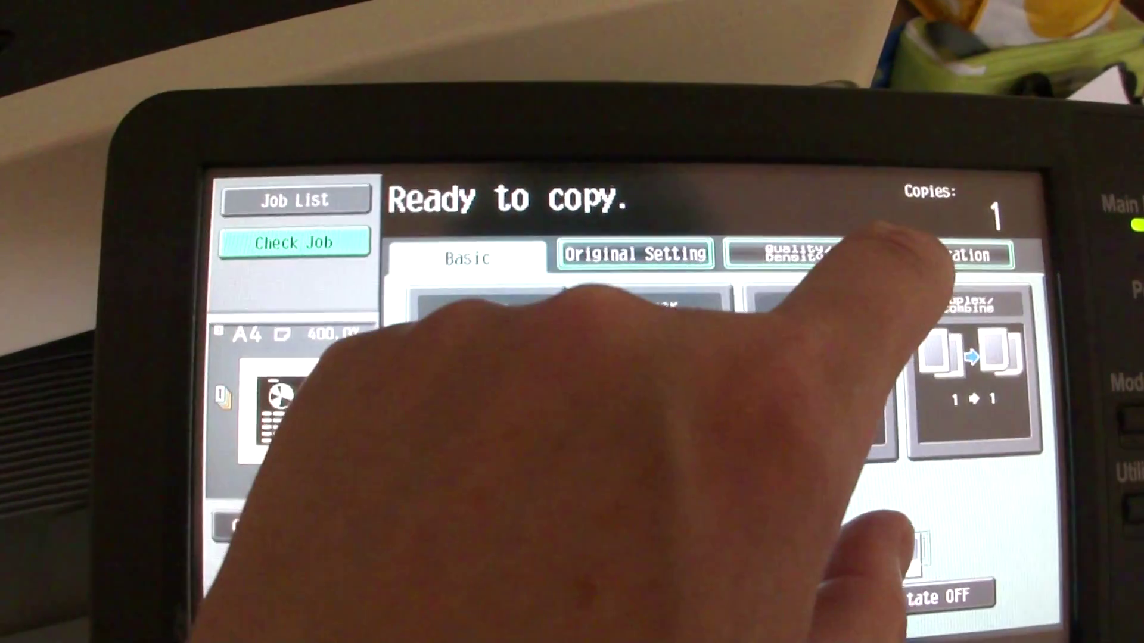
Change the Edit Color background colour from red to Cyan
click(902, 251)
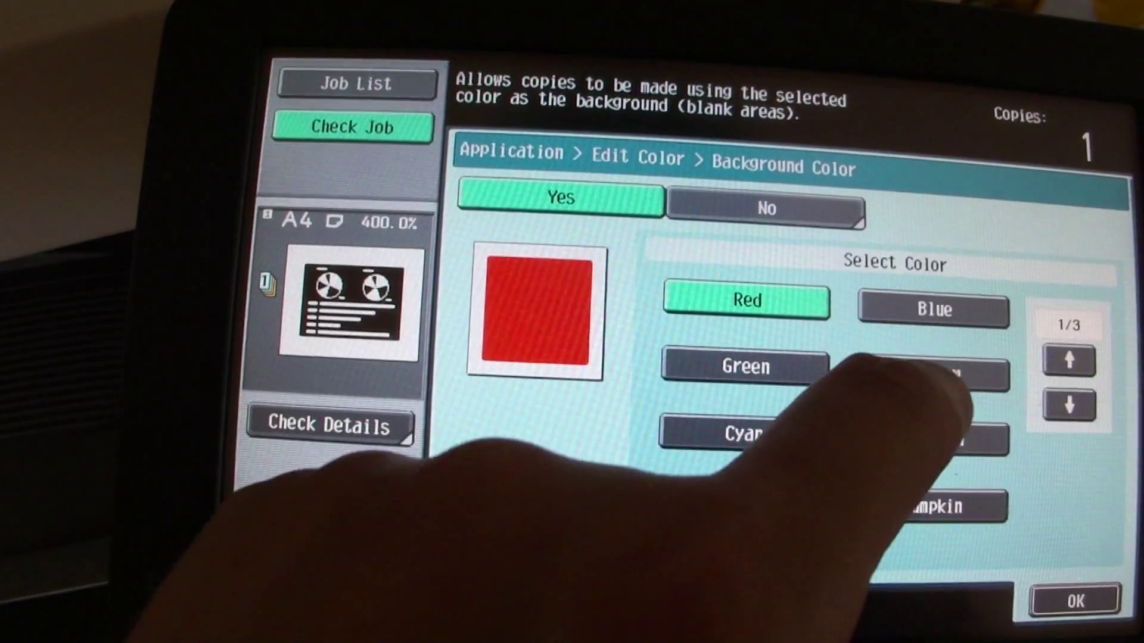
click(746, 434)
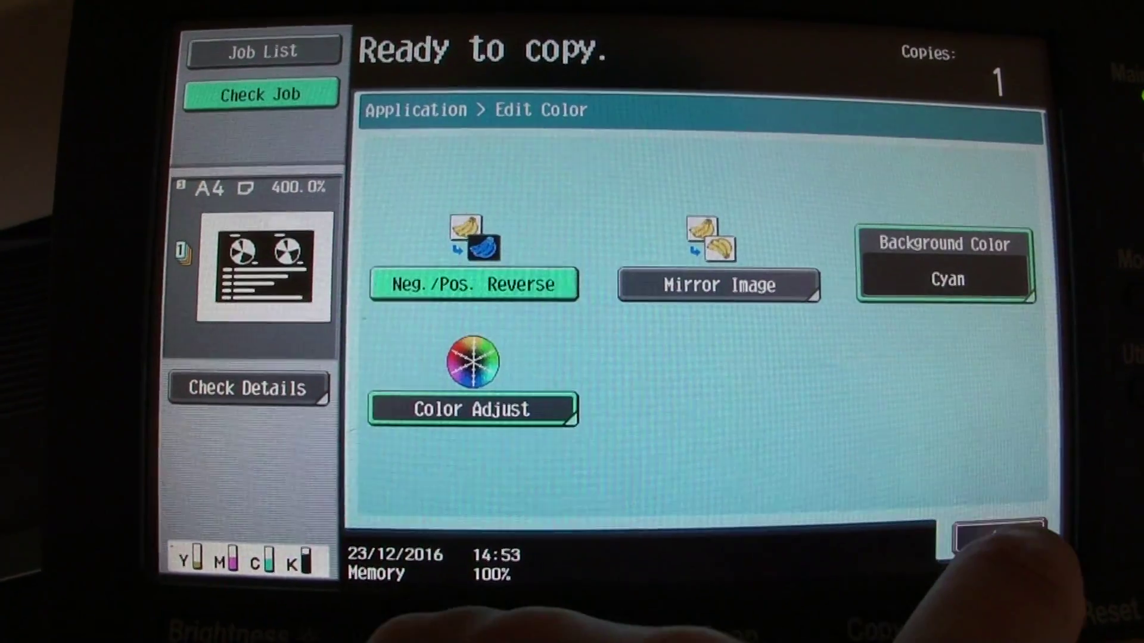
click(1000, 543)
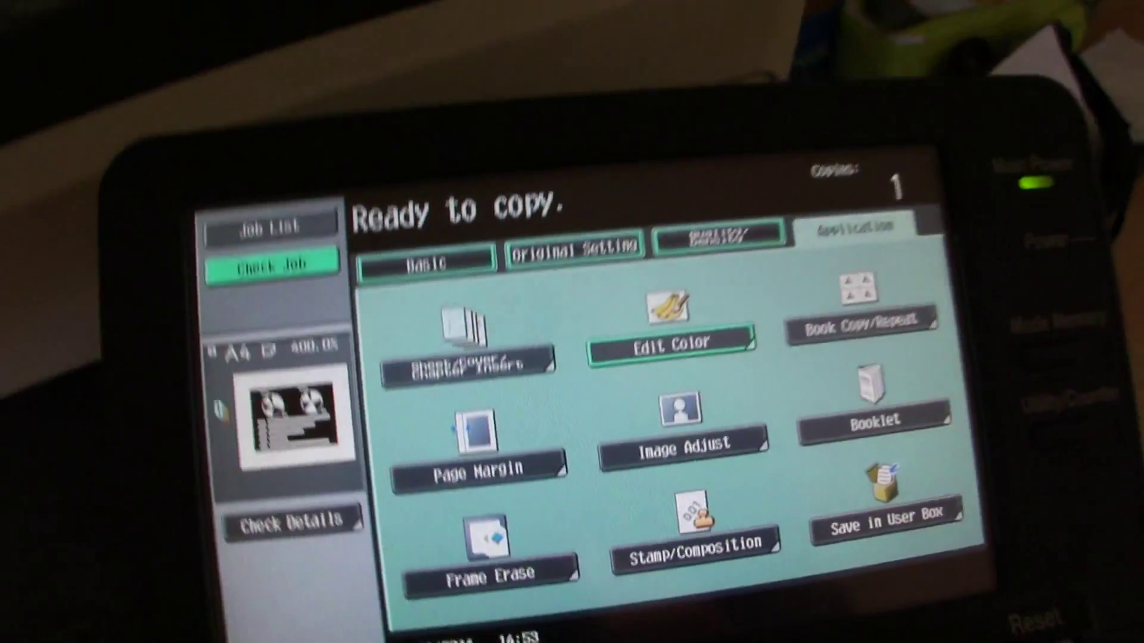